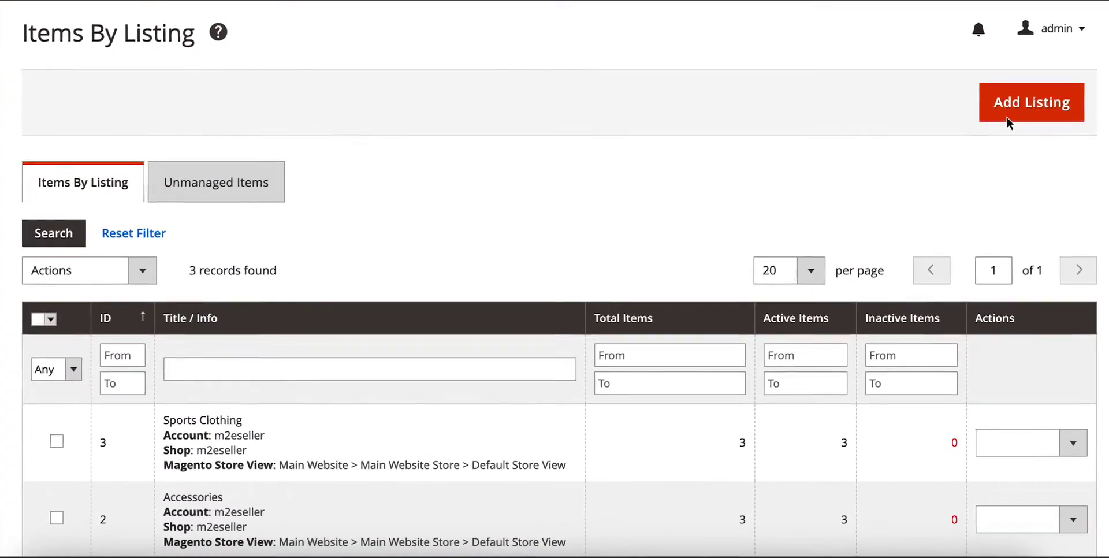
# Step: Create a listing titled Sports TTS for the m2eseller shop with the Sell TTS, Desc TTS and Sync TTS policies
pyautogui.click(1011, 120)
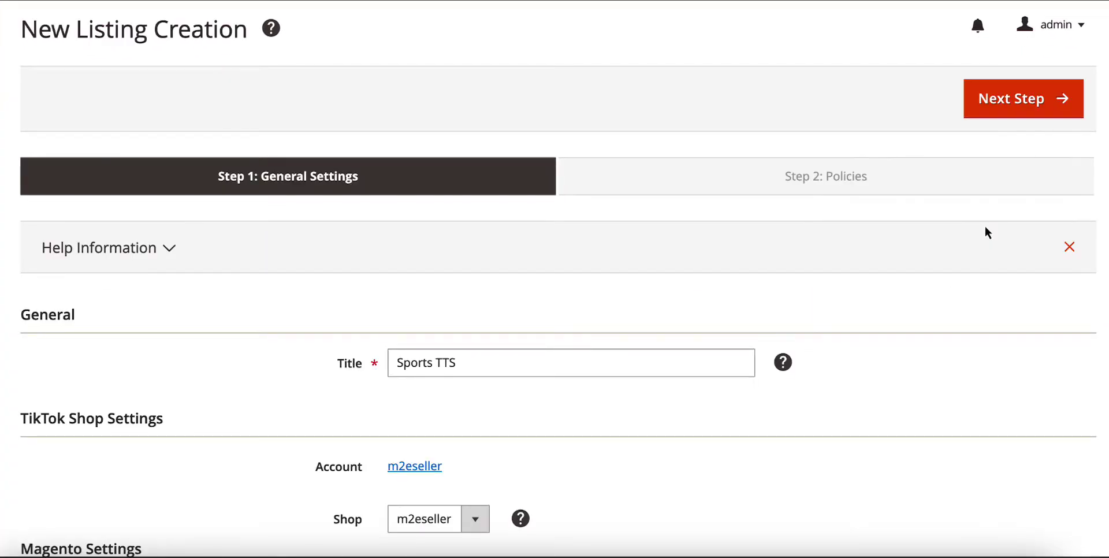
pyautogui.scroll(-1, 987, 232)
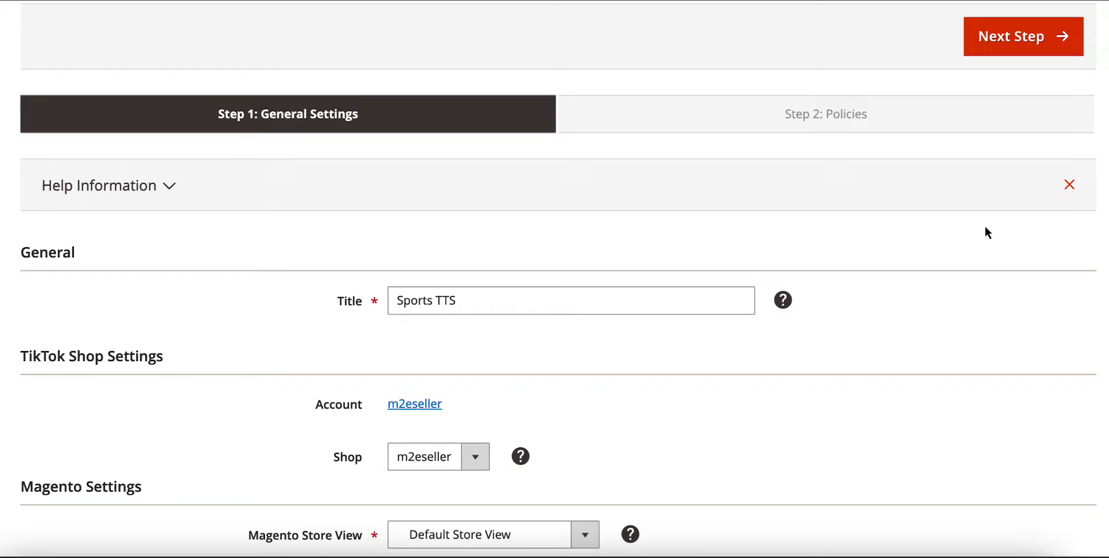
pyautogui.click(1059, 50)
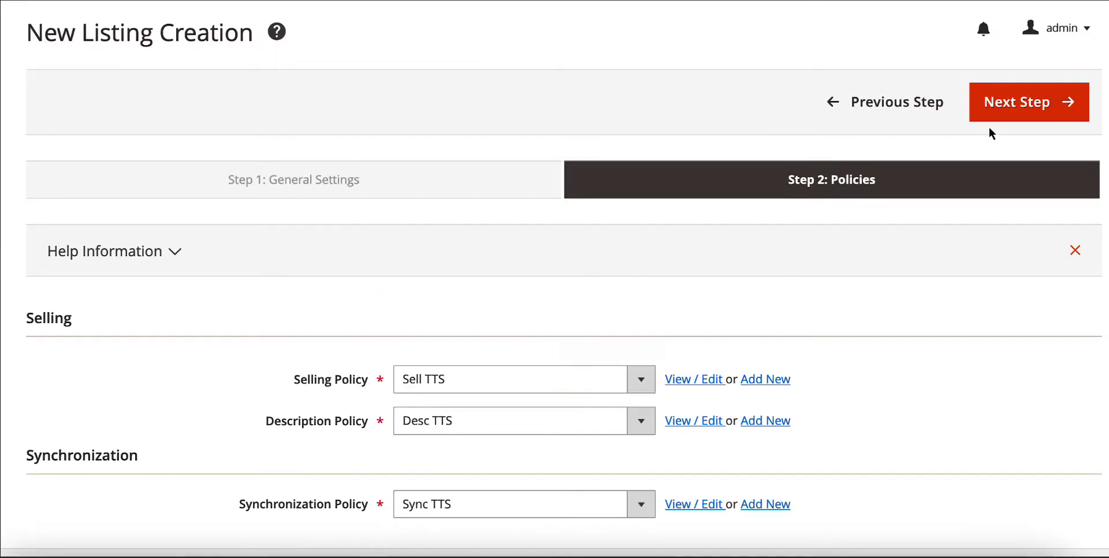
pyautogui.click(990, 119)
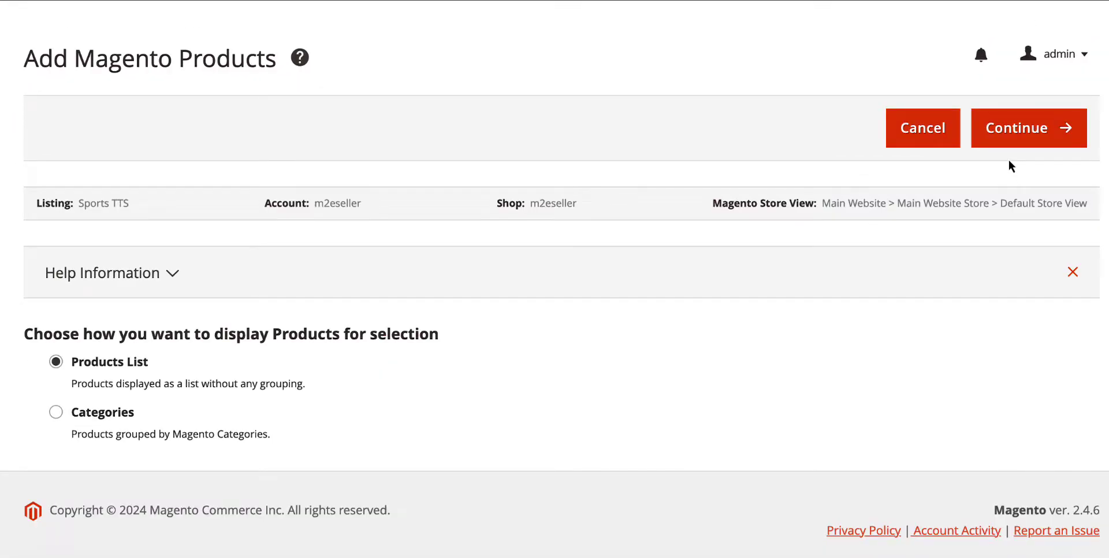
# Step: Add Erika Running Angel Light Shorts 107, 108 and 109 from the products list under the Women's Bottoms > Shorts category
pyautogui.click(1008, 144)
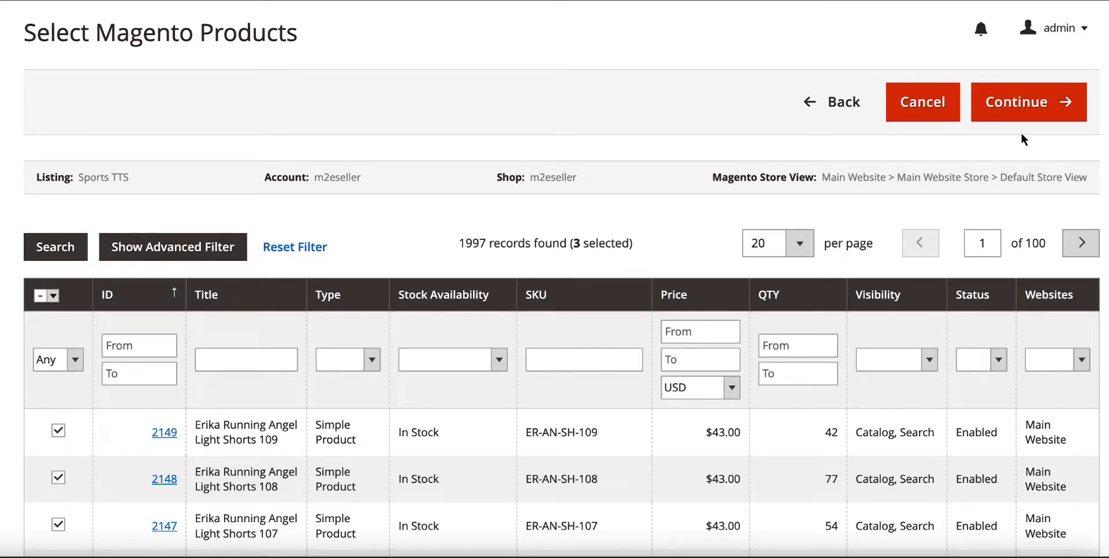
pyautogui.click(1020, 113)
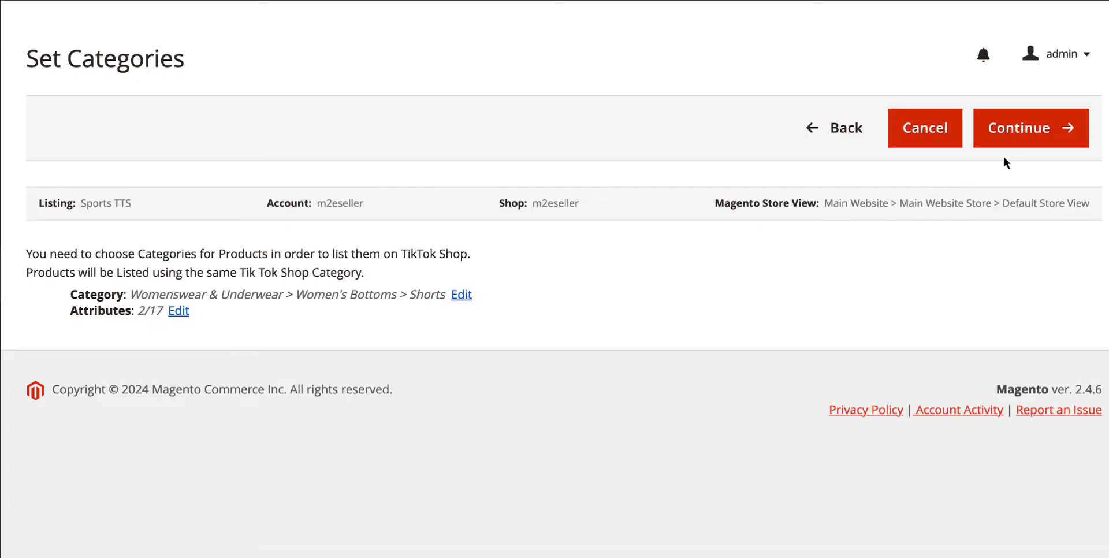
pyautogui.click(1010, 144)
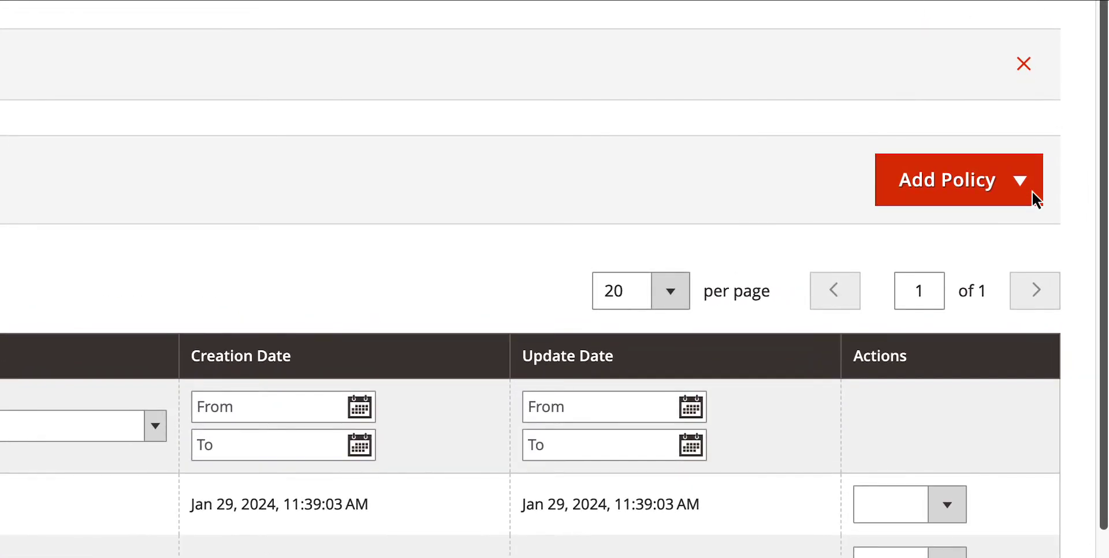
# Step: Add two price changes to the Sell TTS selling policy: the Cost attribute and a percentage increase of 5
pyautogui.click(1032, 191)
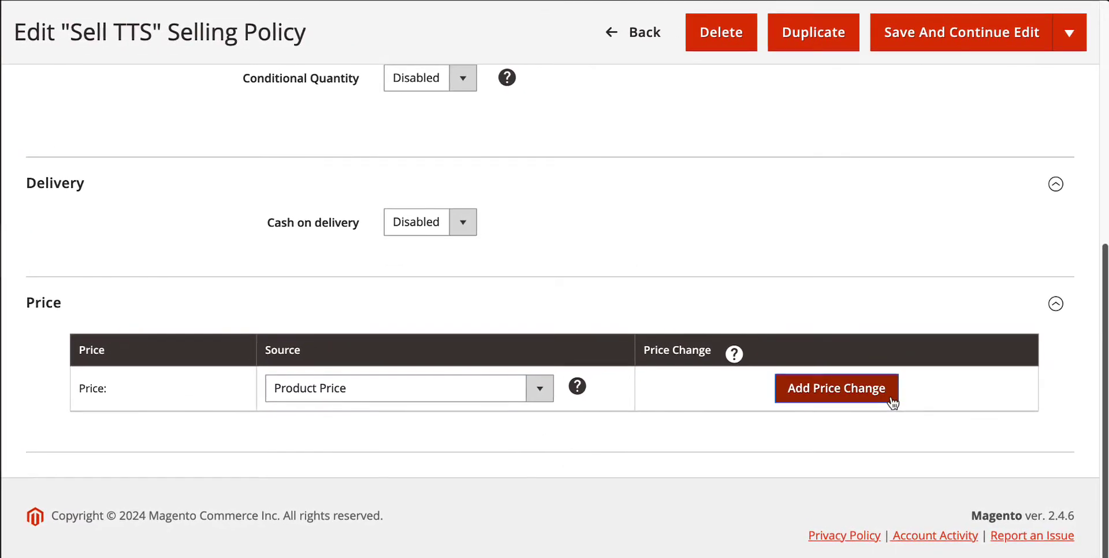
pyautogui.click(893, 403)
pyautogui.click(799, 390)
pyautogui.click(734, 522)
pyautogui.click(845, 472)
pyautogui.click(801, 444)
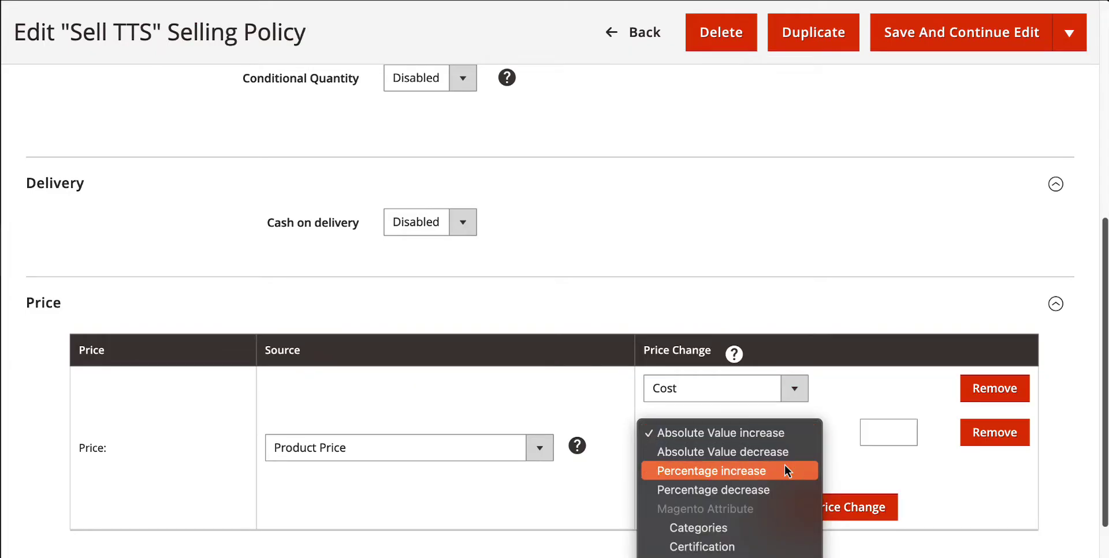
pyautogui.click(784, 464)
pyautogui.click(908, 431)
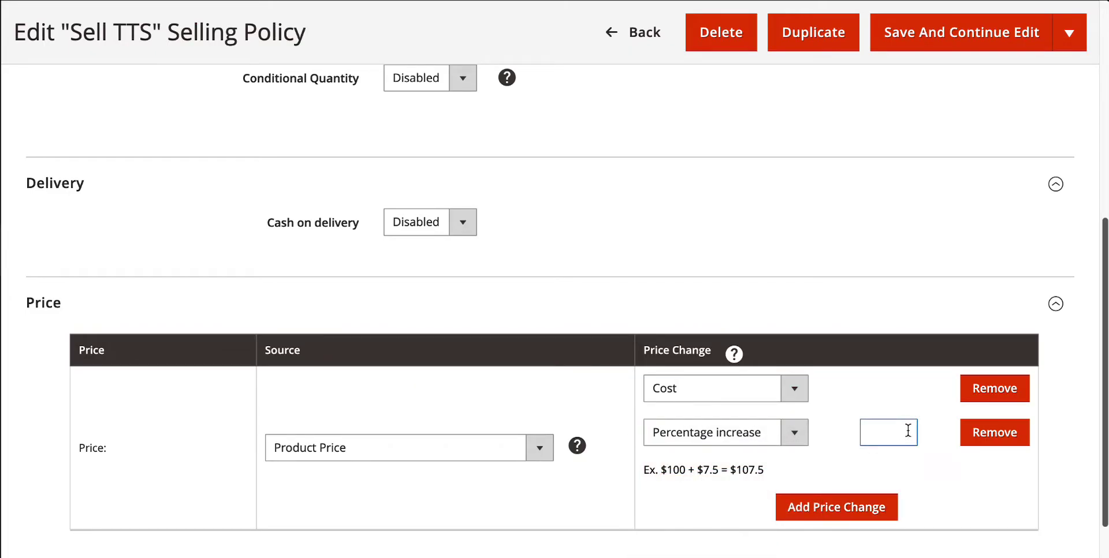
pyautogui.write('5')
pyautogui.click(949, 490)
# Step: Set the selling policy's quantity percentage to 70% and enable conditional quantity
pyautogui.scroll(5, 452, 307)
pyautogui.click(452, 300)
pyautogui.click(424, 401)
pyautogui.click(460, 357)
pyautogui.click(460, 362)
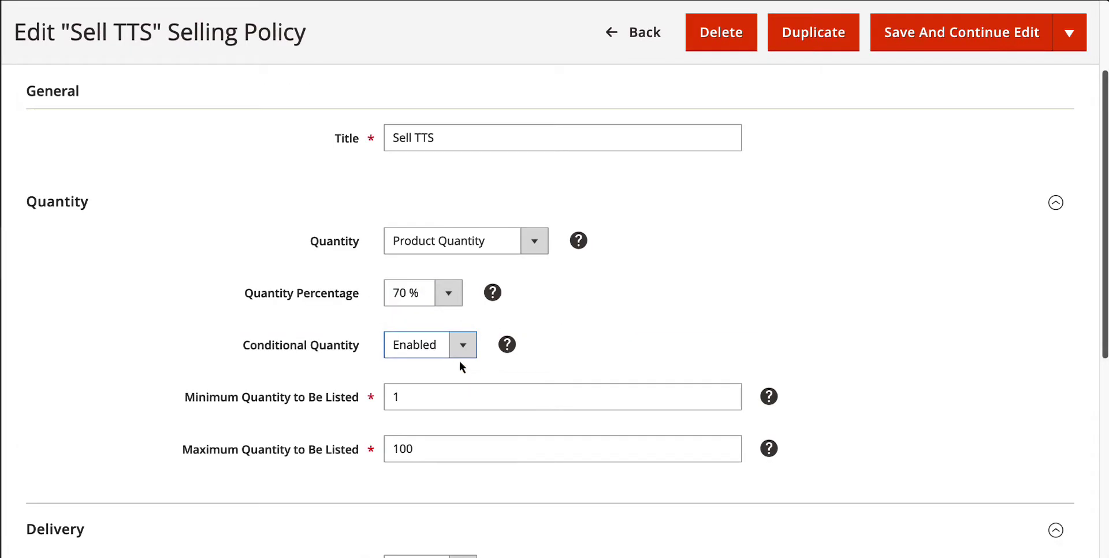
# Step: Set the minimum quantity to be listed to 23 in the Sell TTS selling policy
pyautogui.click(417, 396)
pyautogui.press('BackSpace')
pyautogui.write('2')
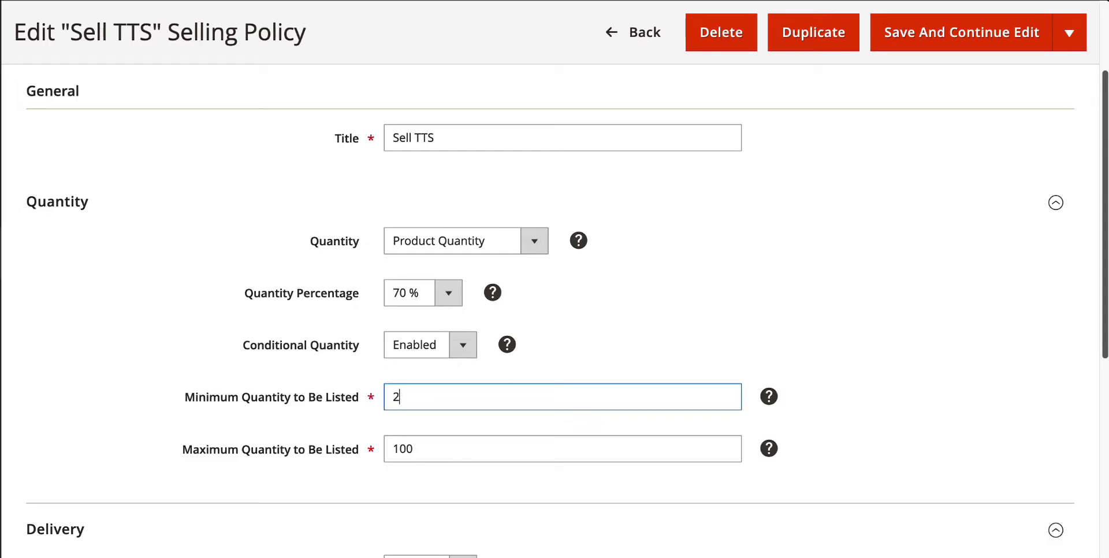
pyautogui.write('3')
pyautogui.click(549, 371)
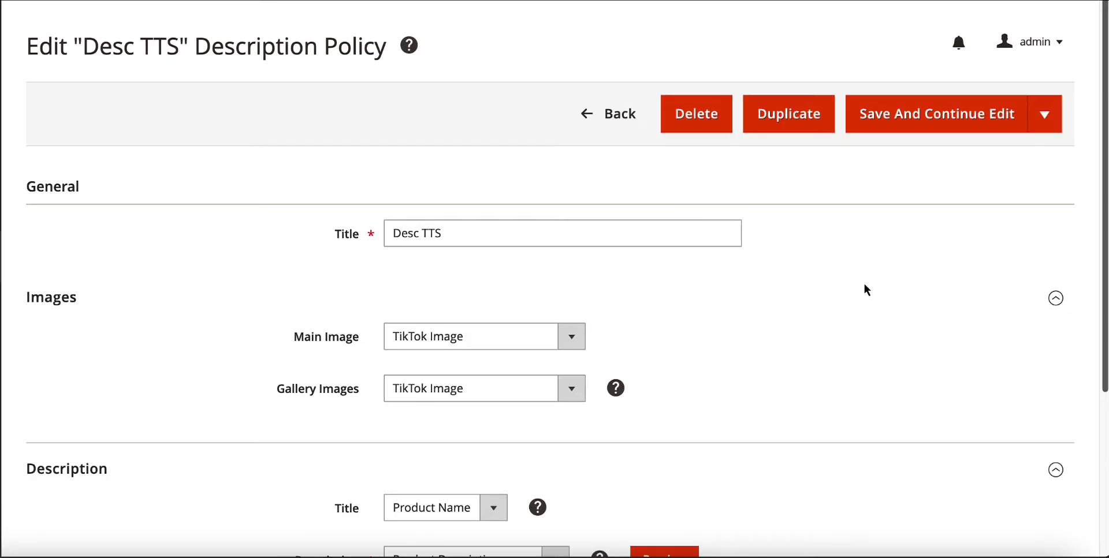
# Step: Review the Desc TTS description policy and the stop and relist rules of the Sync TTS synchronization policy
pyautogui.scroll(-2, 865, 284)
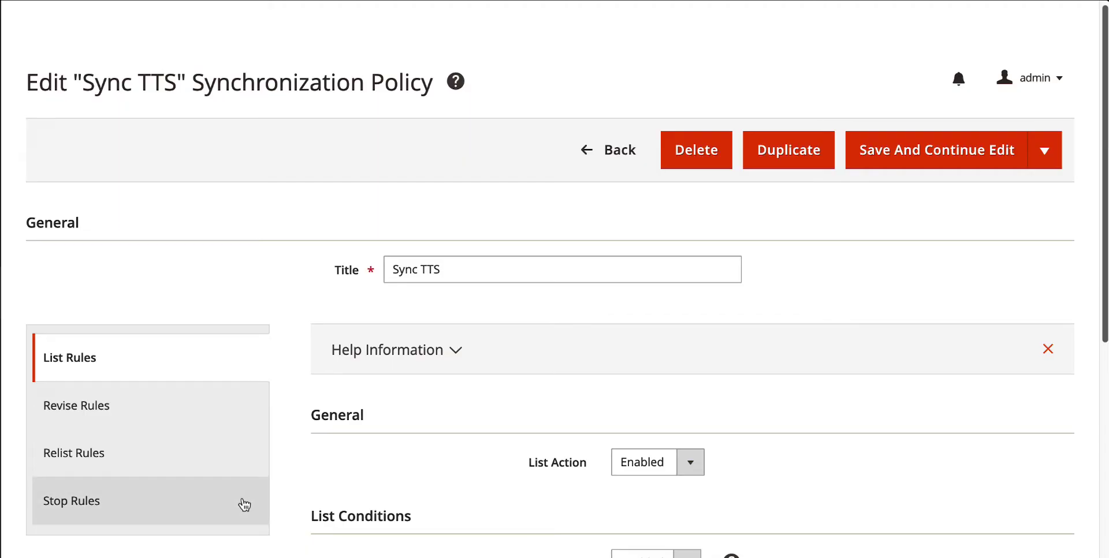
pyautogui.click(244, 503)
pyautogui.scroll(-3, 377, 306)
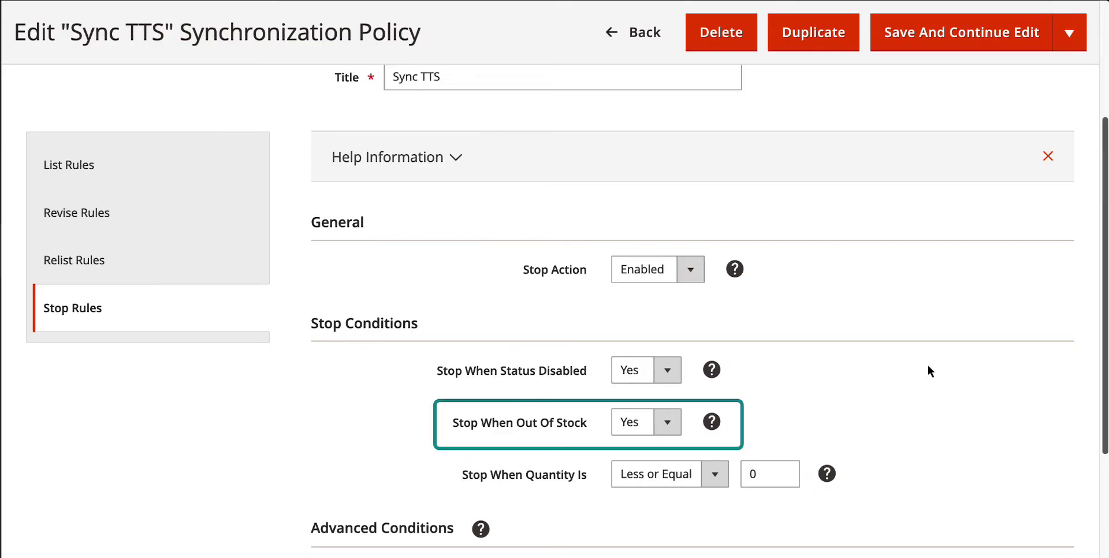
pyautogui.click(255, 263)
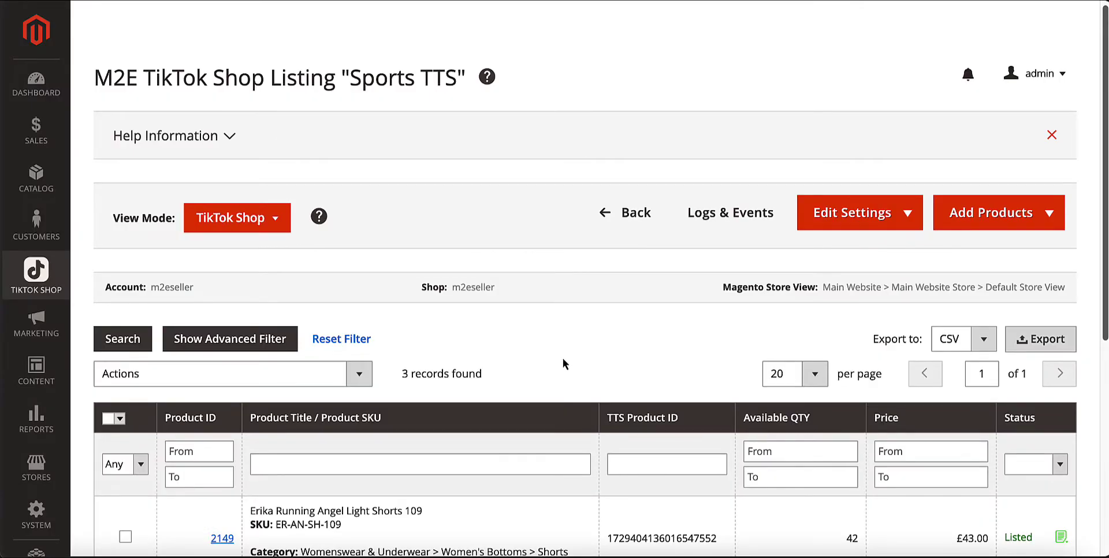
# Step: Examine the products in the Sports TTS listing and the bulk actions offered for them
pyautogui.scroll(-3, 563, 359)
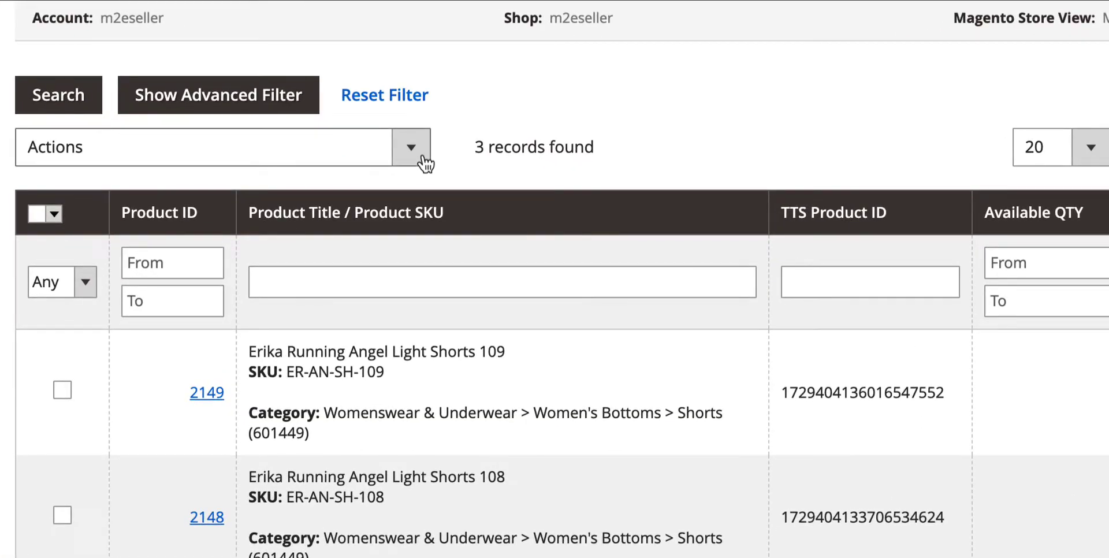
pyautogui.click(381, 201)
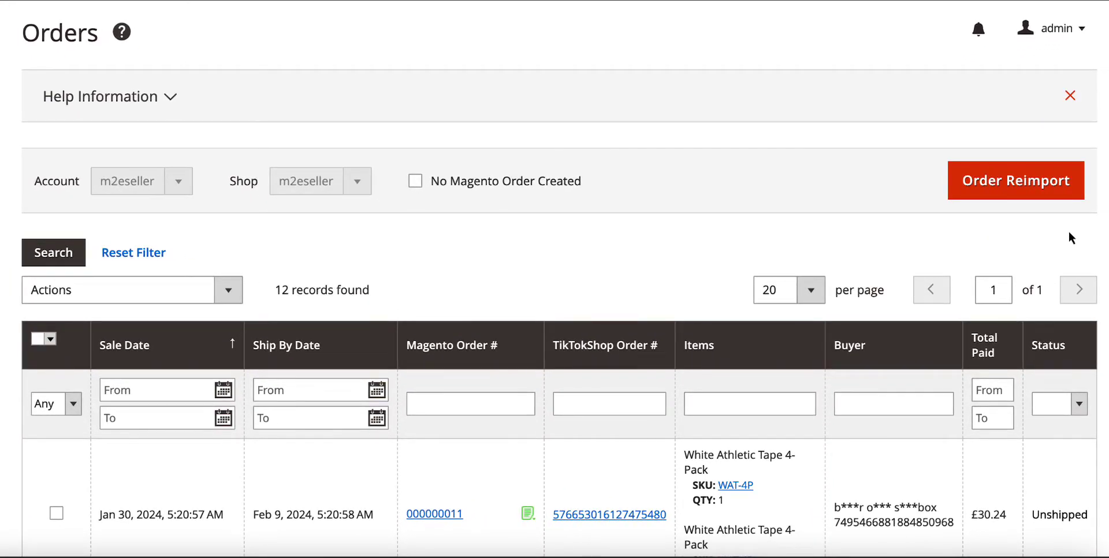
# Step: Open the first TikTok Shop order in the orders list and review its buyer details, items, totals and order log
pyautogui.scroll(-2, 1070, 233)
pyautogui.scroll(-2, 1070, 233)
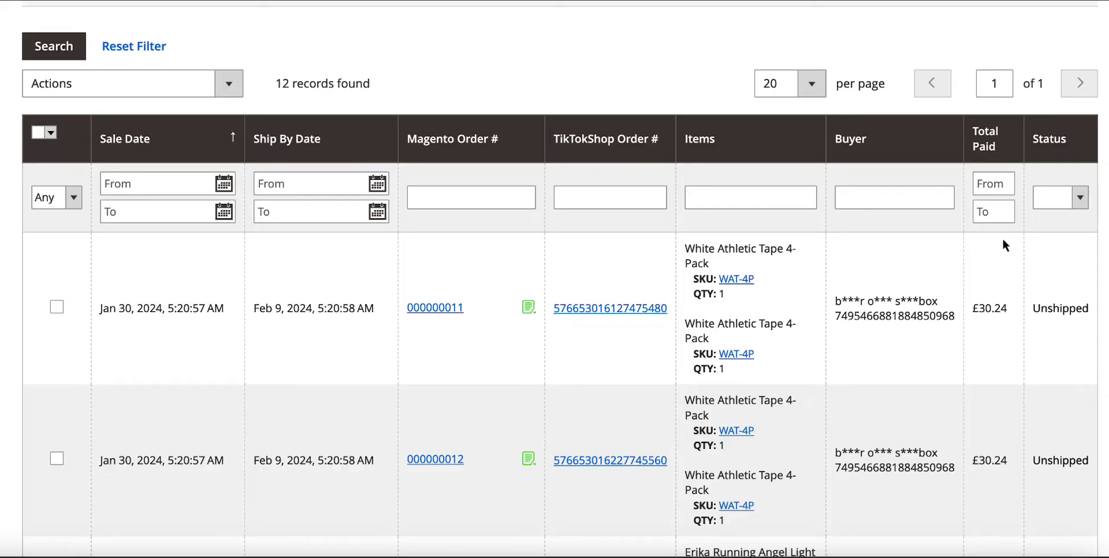
pyautogui.click(595, 313)
pyautogui.scroll(-6, 1060, 325)
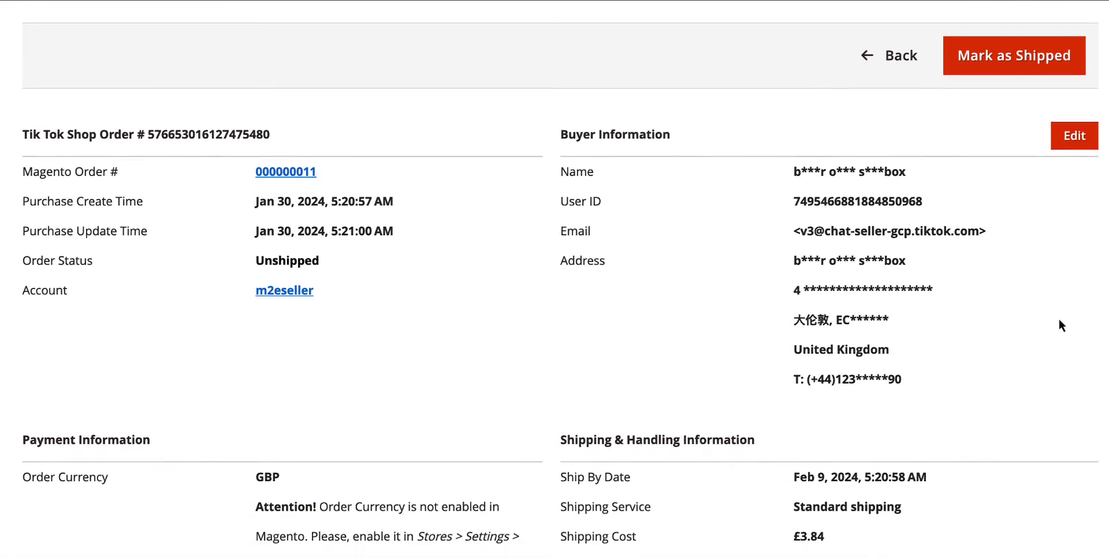
pyautogui.scroll(-4, 1060, 324)
pyautogui.scroll(-7, 1060, 321)
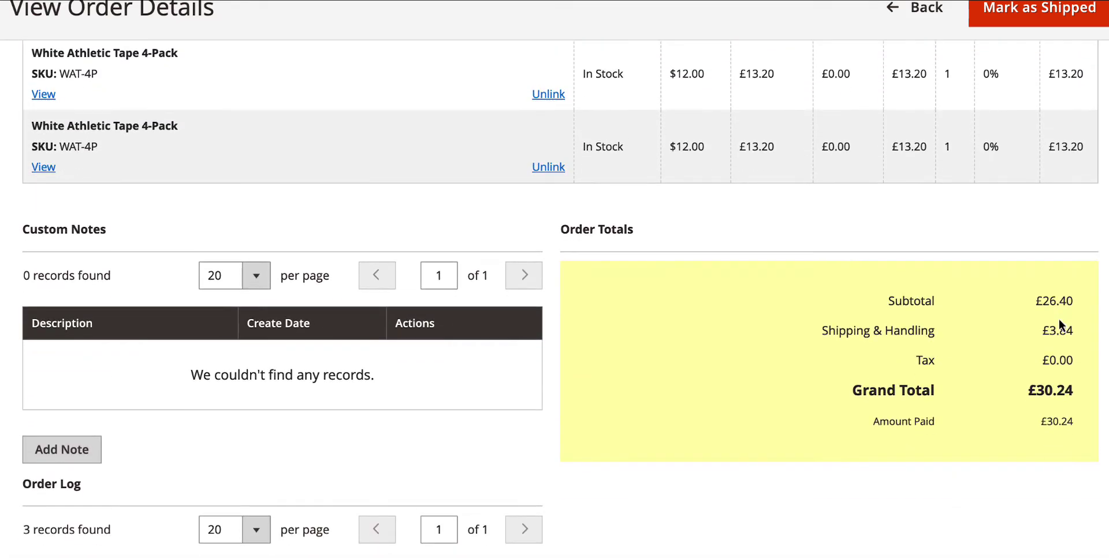
pyautogui.scroll(-1, 1059, 320)
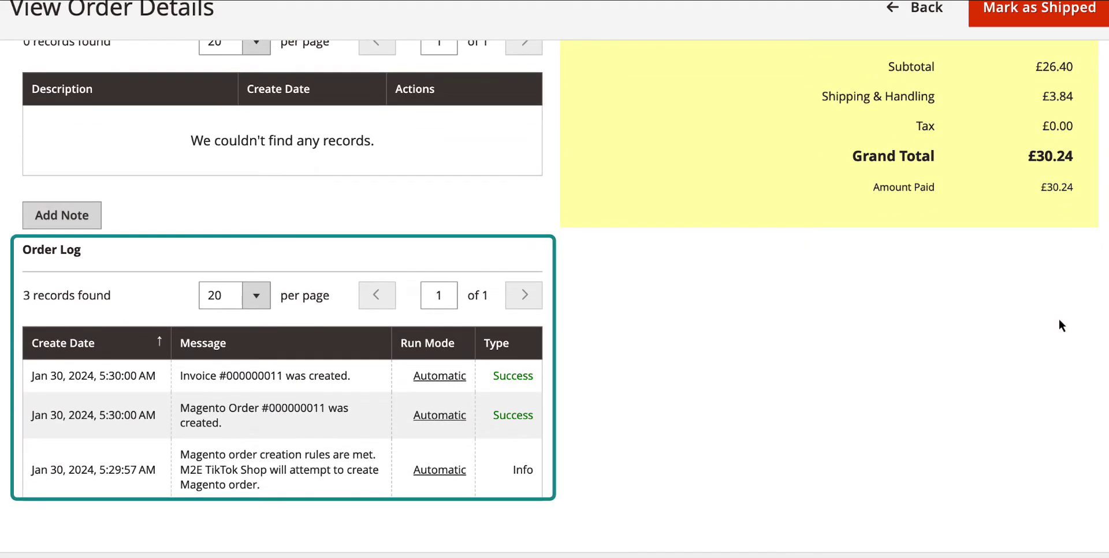